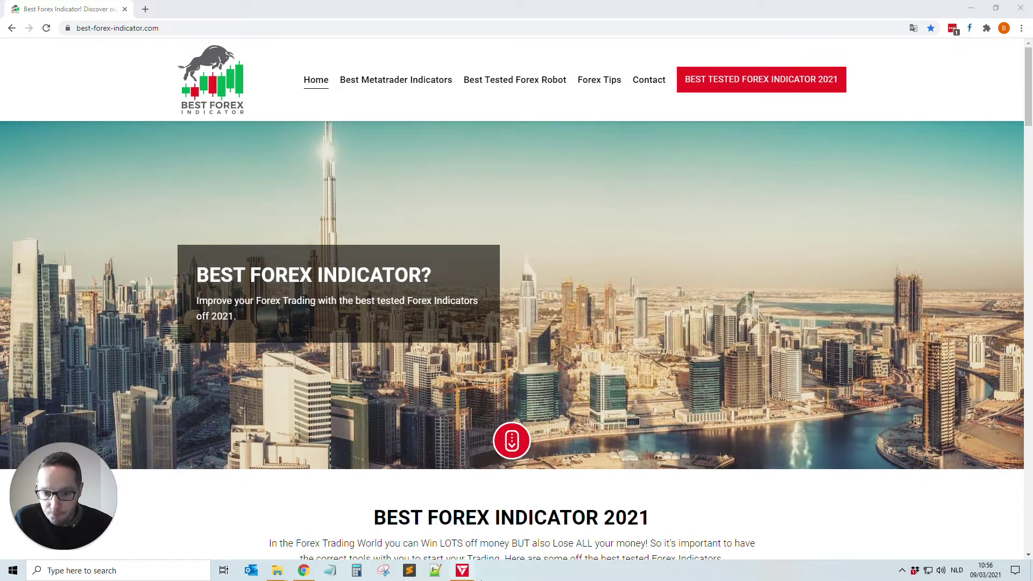
# Switch from Chrome to MetaTrader 4 using its taskbar icon.
pyautogui.click(461, 570)
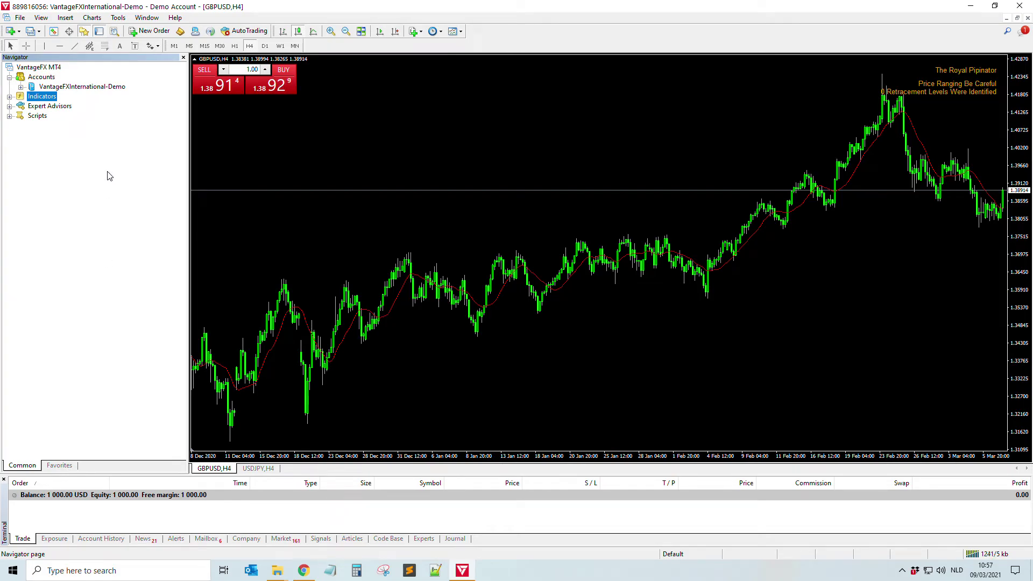
# Toggle the Navigator off and on, then open Market Watch and drag it taller.
pyautogui.click(84, 33)
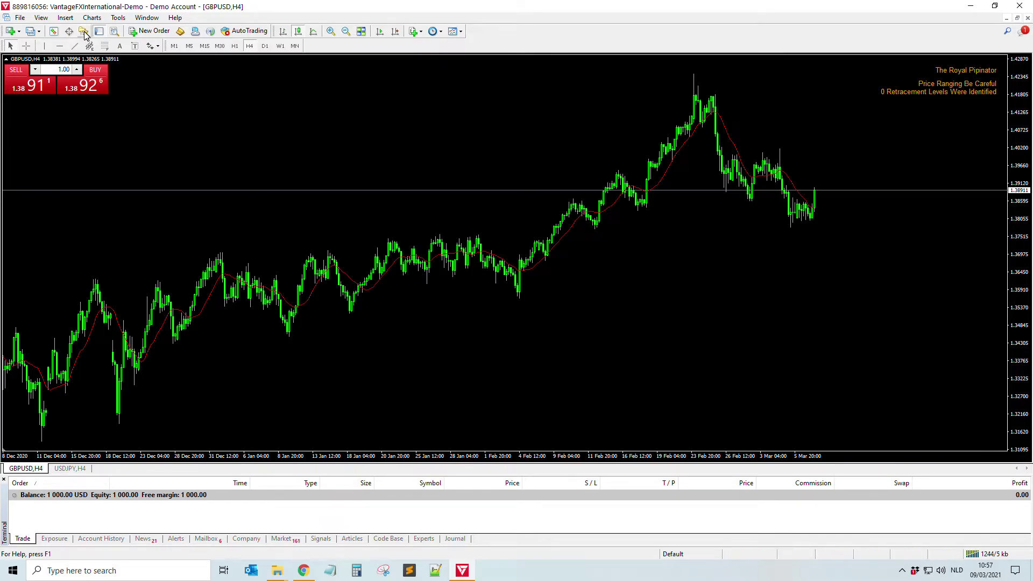
pyautogui.click(85, 33)
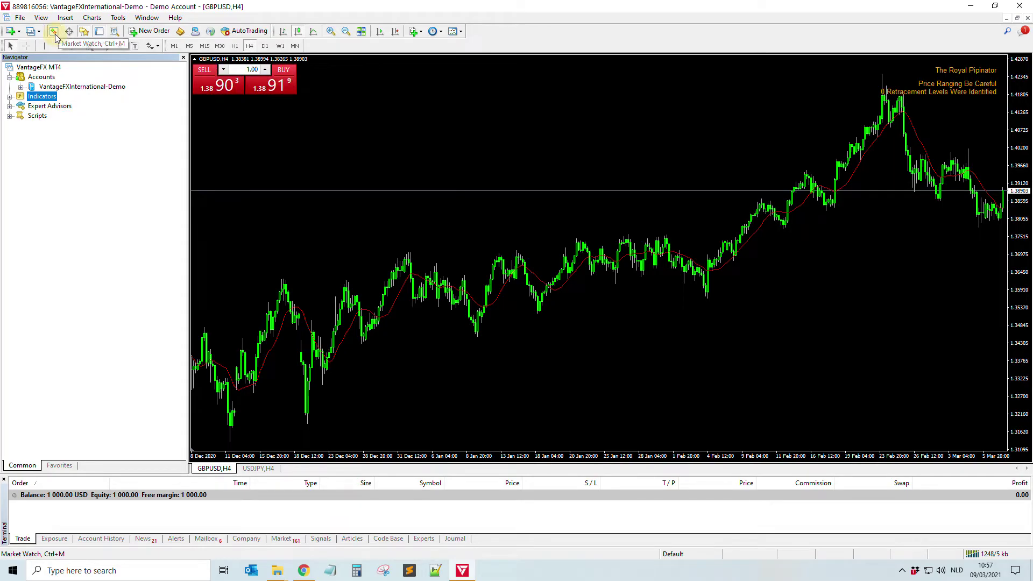
pyautogui.click(54, 32)
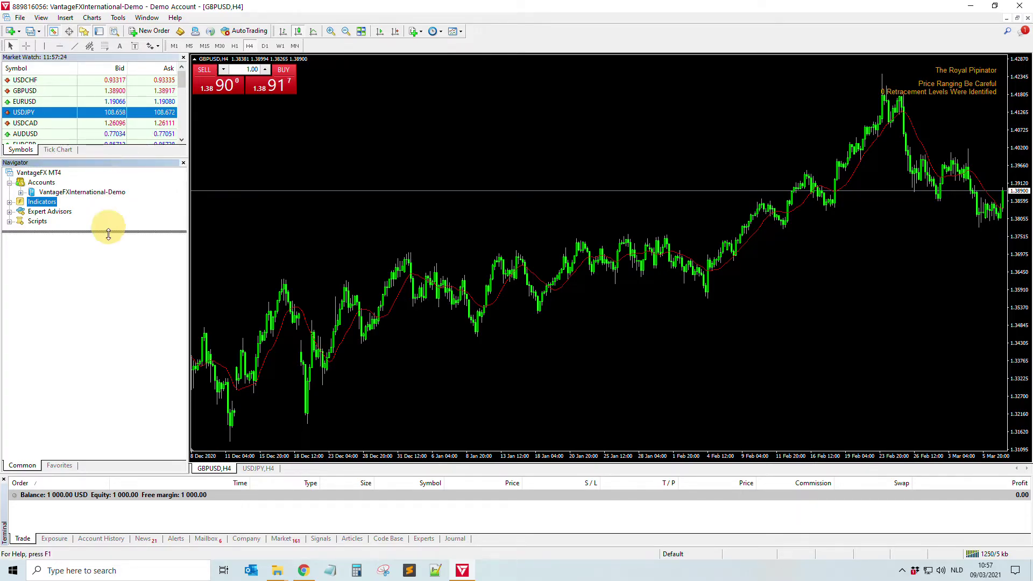
pyautogui.moveTo(114, 158); pyautogui.dragTo(107, 257)
pyautogui.click(50, 124)
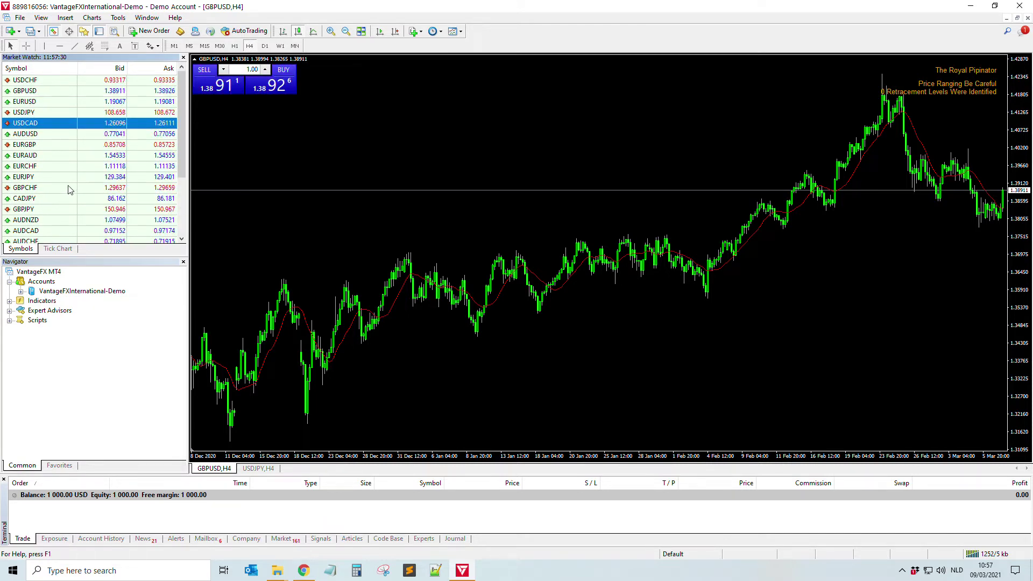
pyautogui.rightClick(56, 125)
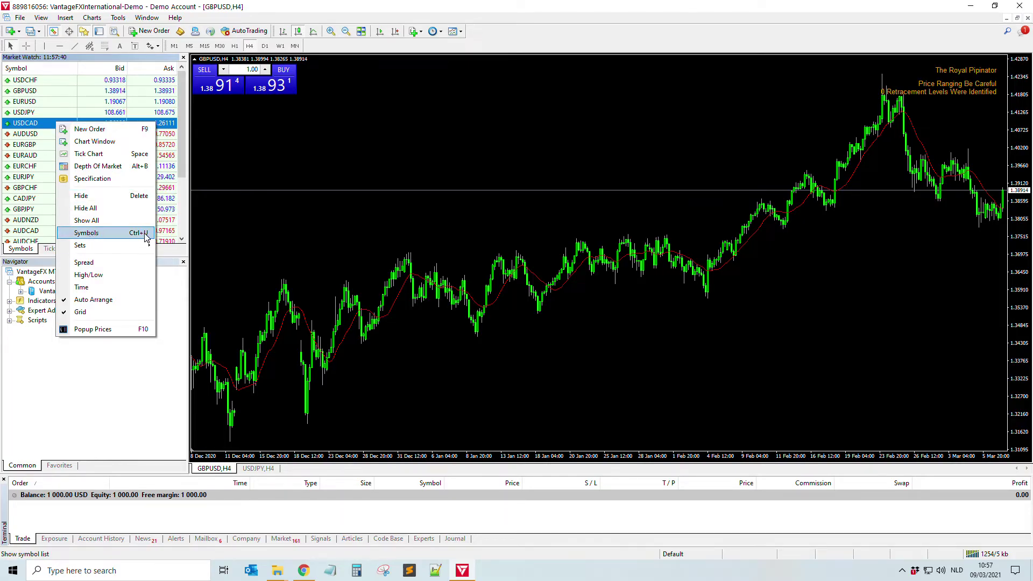
# In the Symbols catalogue, expand Forex Gold and show XAUUSD.
pyautogui.click(97, 234)
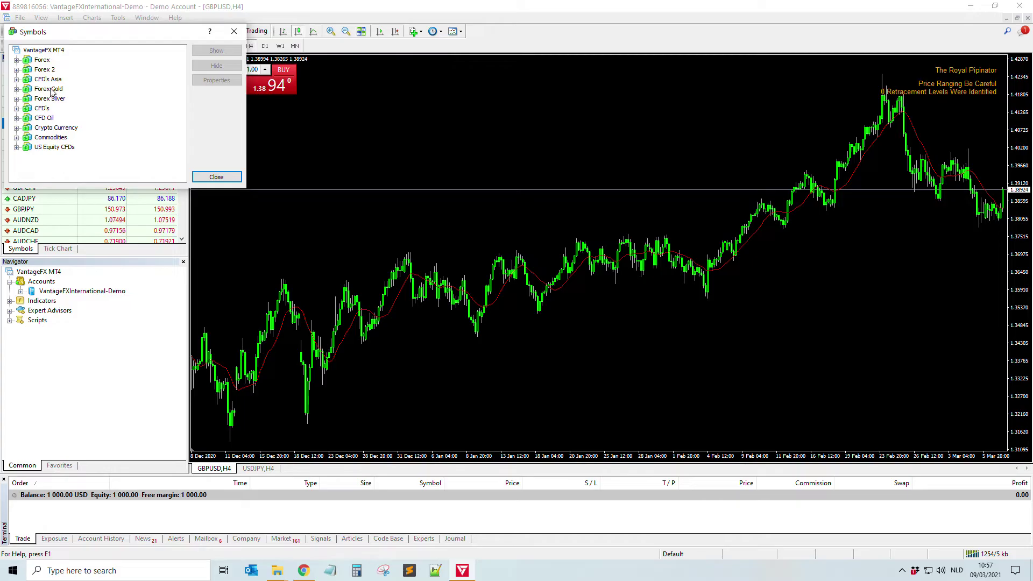
pyautogui.click(50, 90)
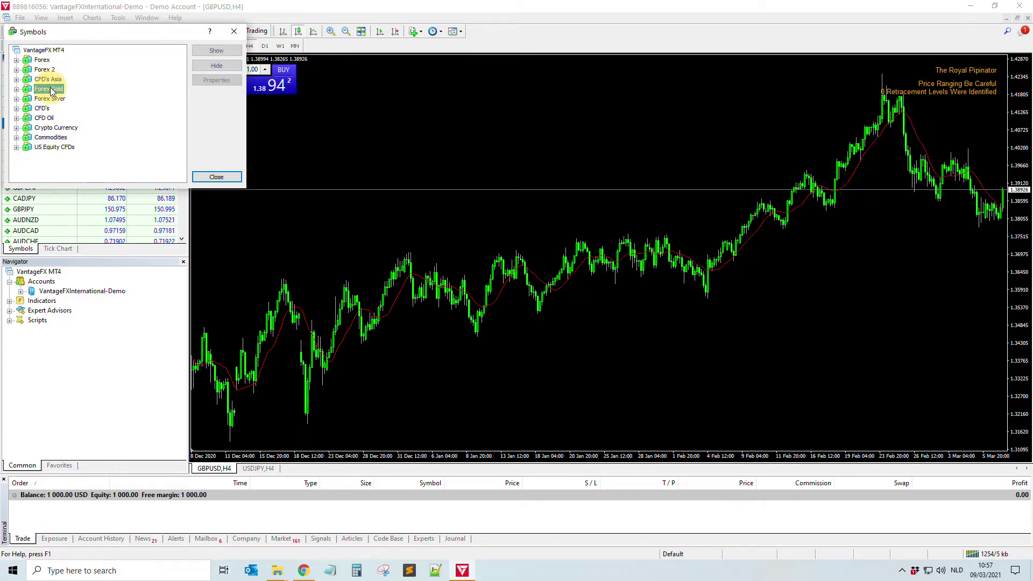
pyautogui.click(17, 89)
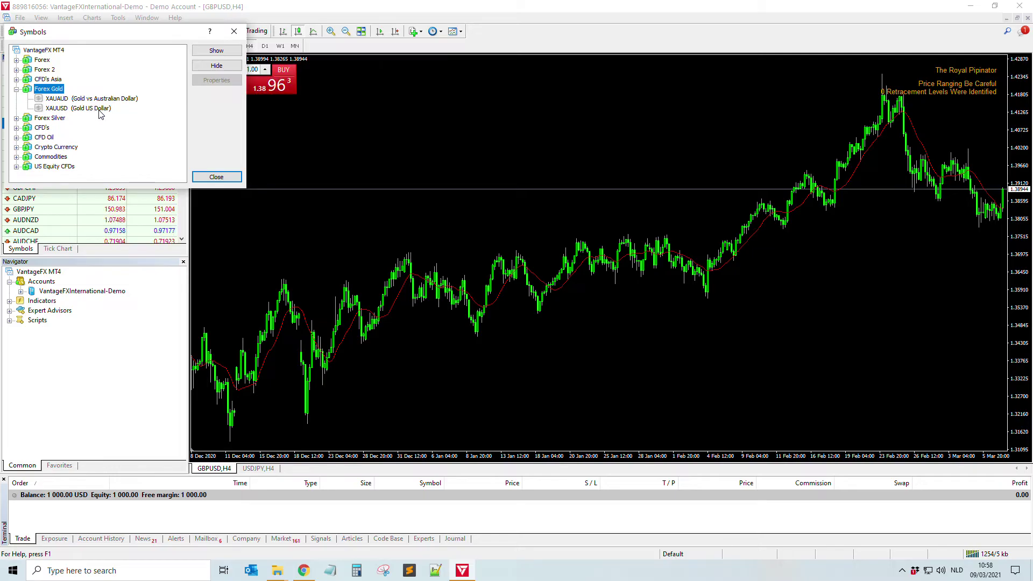
pyautogui.click(59, 108)
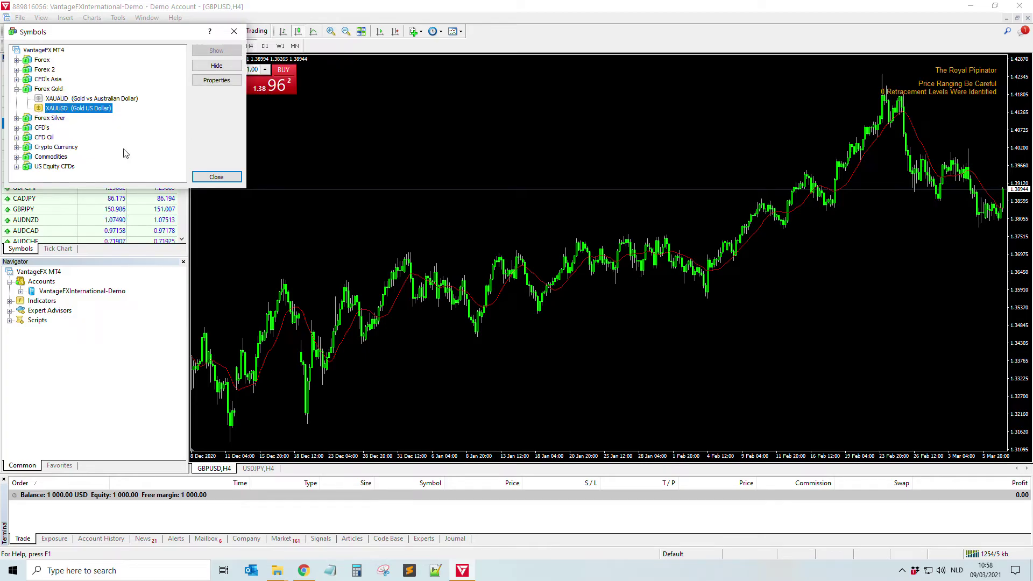
# Open an XAUUSD H1 chart window from Market Watch, then reopen the Symbols catalogue.
pyautogui.click(214, 177)
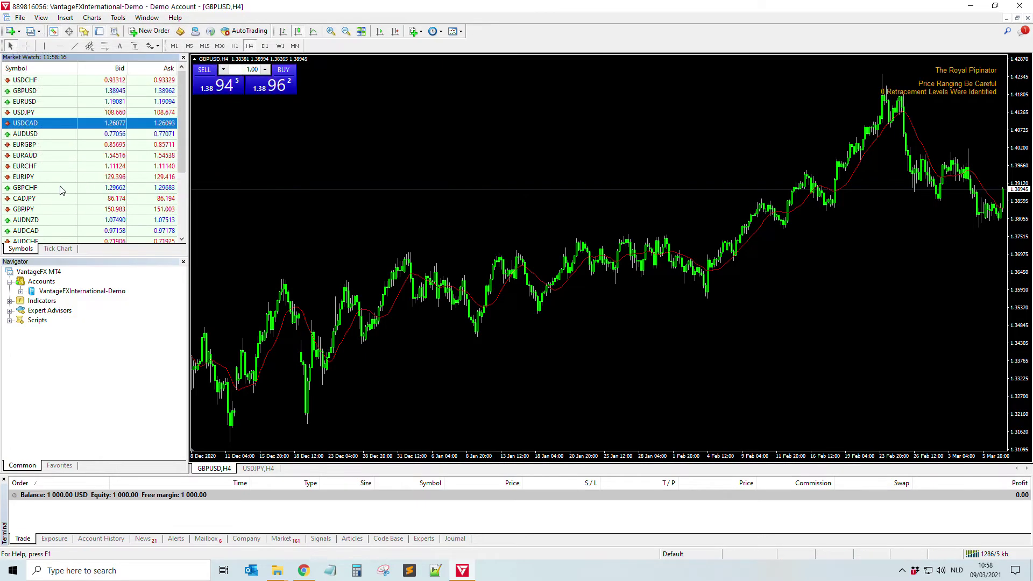
pyautogui.click(53, 187)
pyautogui.scroll(-3, 52, 187)
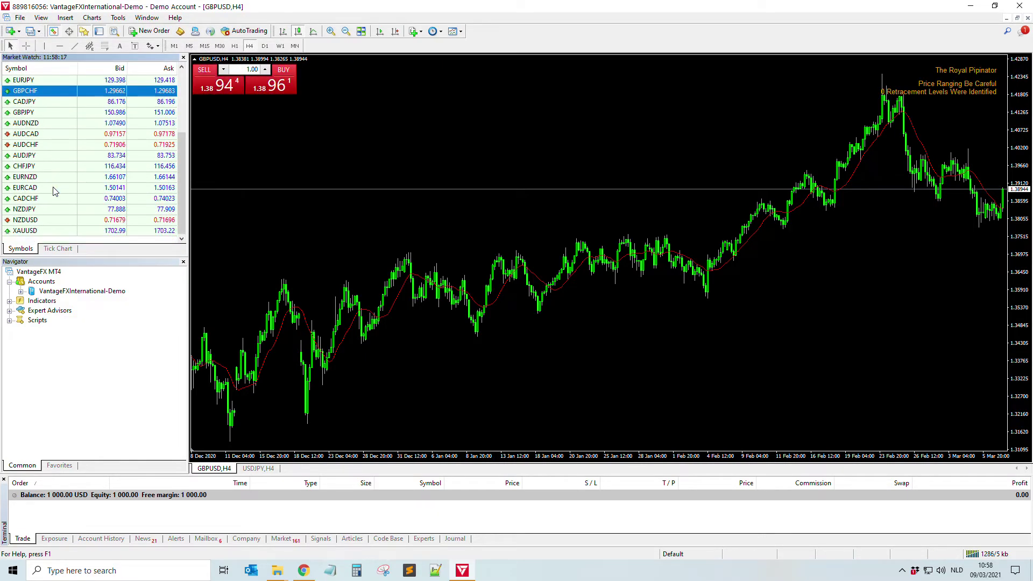
pyautogui.click(30, 233)
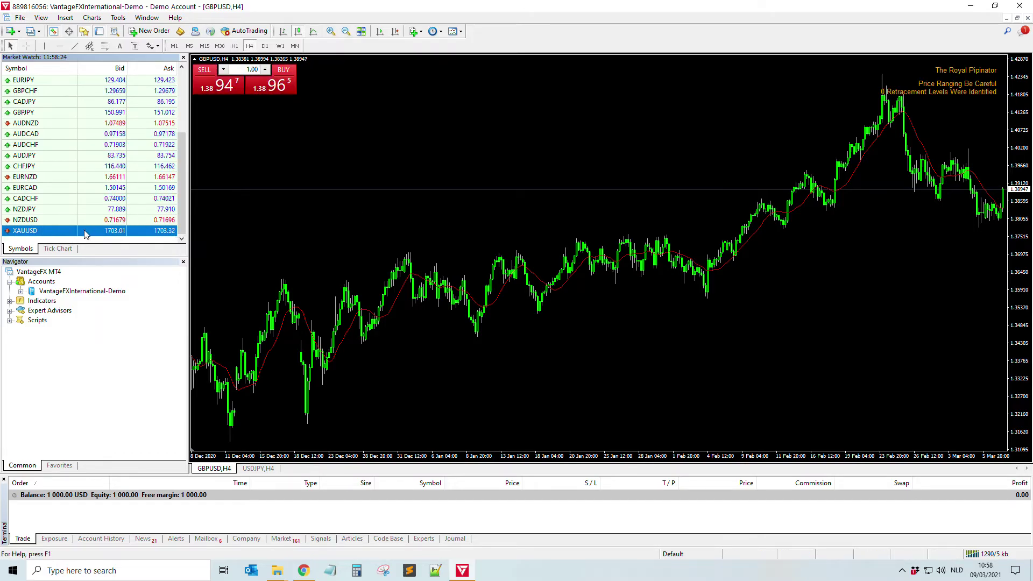
pyautogui.rightClick(39, 234)
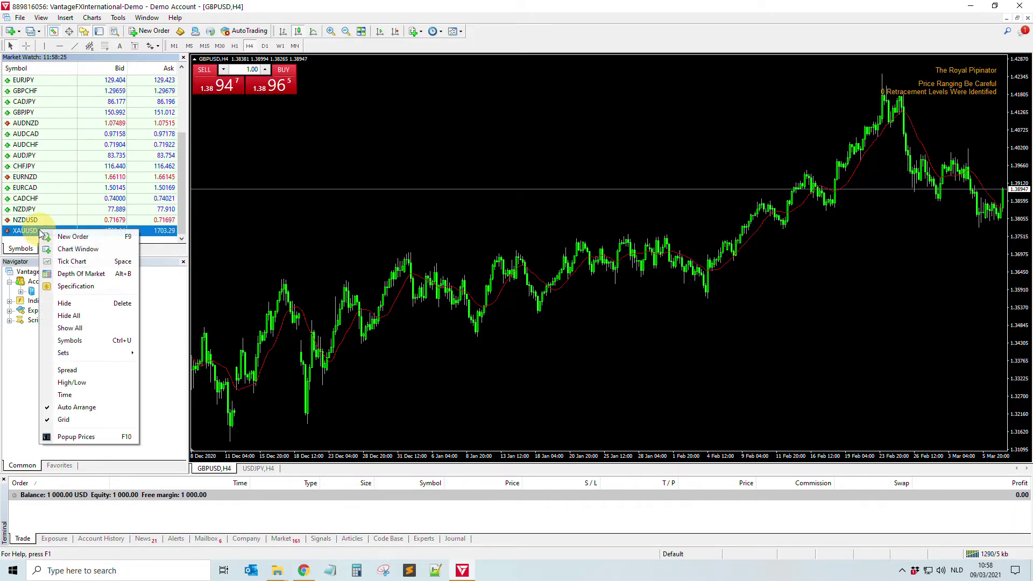
pyautogui.click(71, 249)
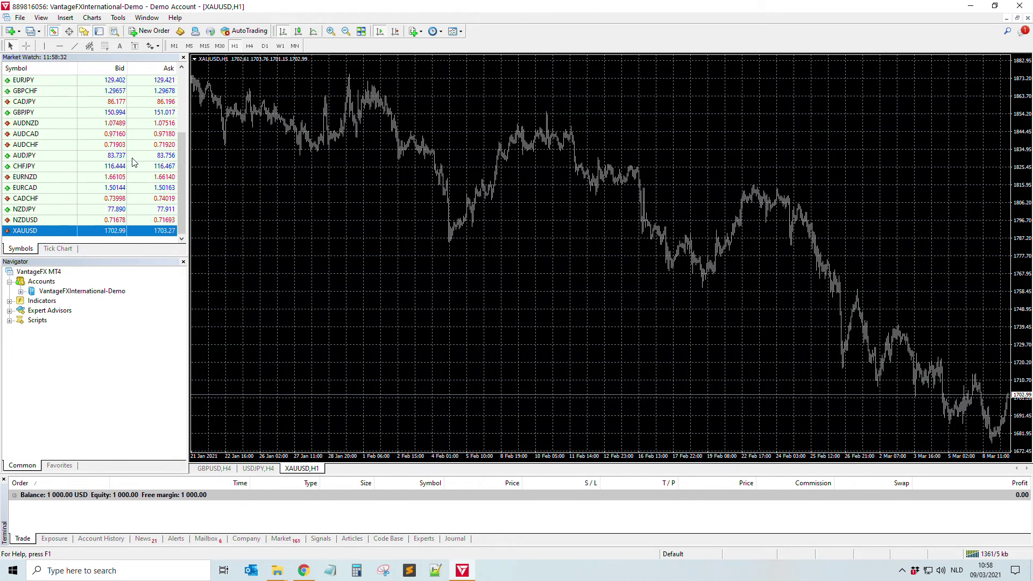
pyautogui.rightClick(35, 117)
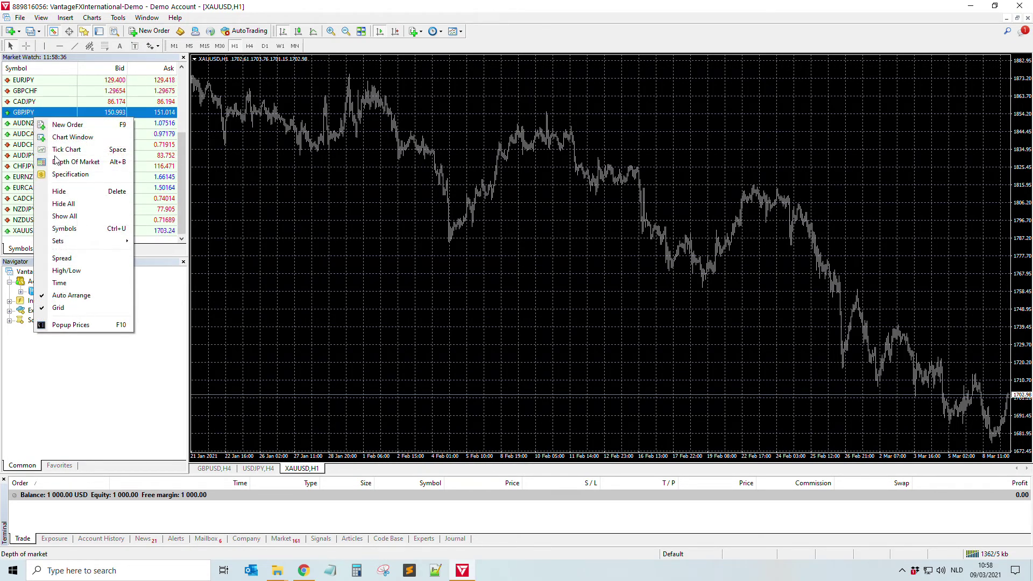
pyautogui.click(80, 230)
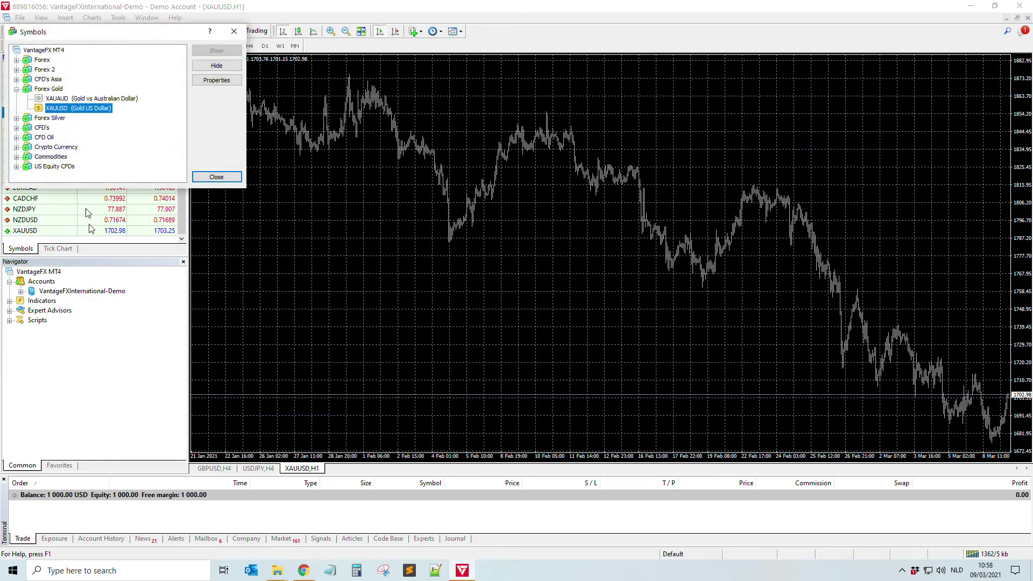
# Add XAUAUD from Forex Gold to Market Watch and close the catalogue.
pyautogui.click(83, 98)
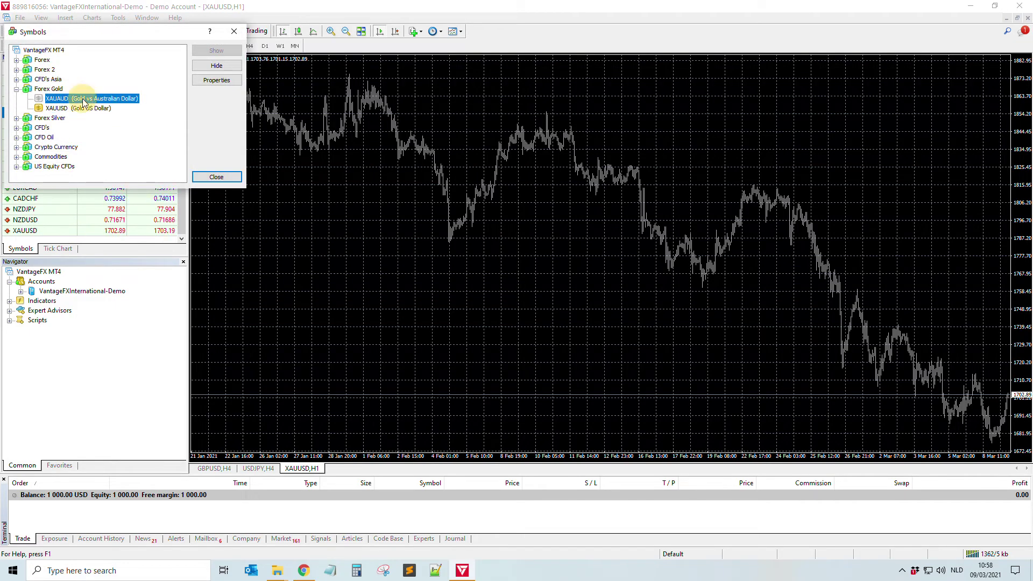
pyautogui.doubleClick(38, 101)
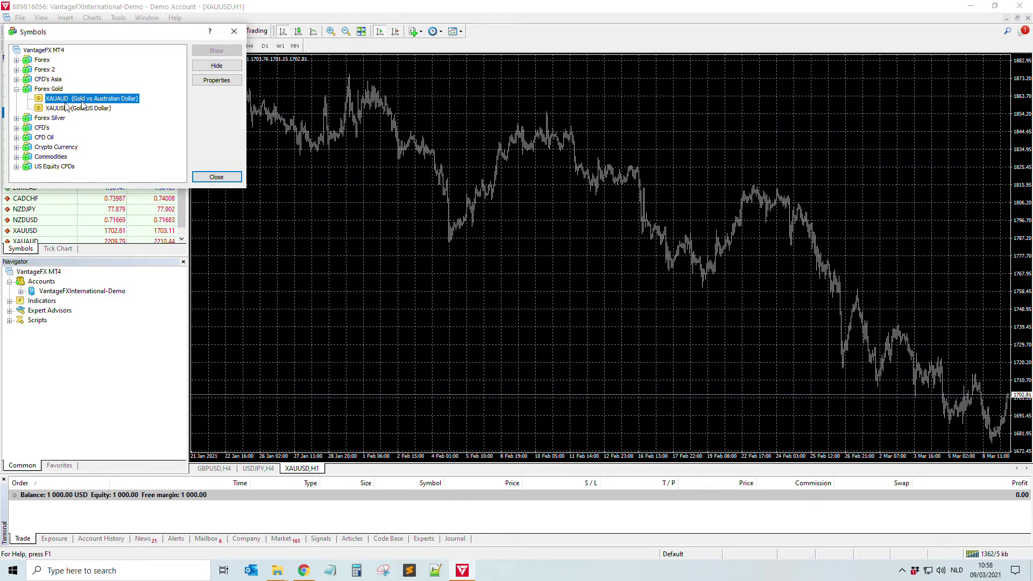
pyautogui.click(214, 177)
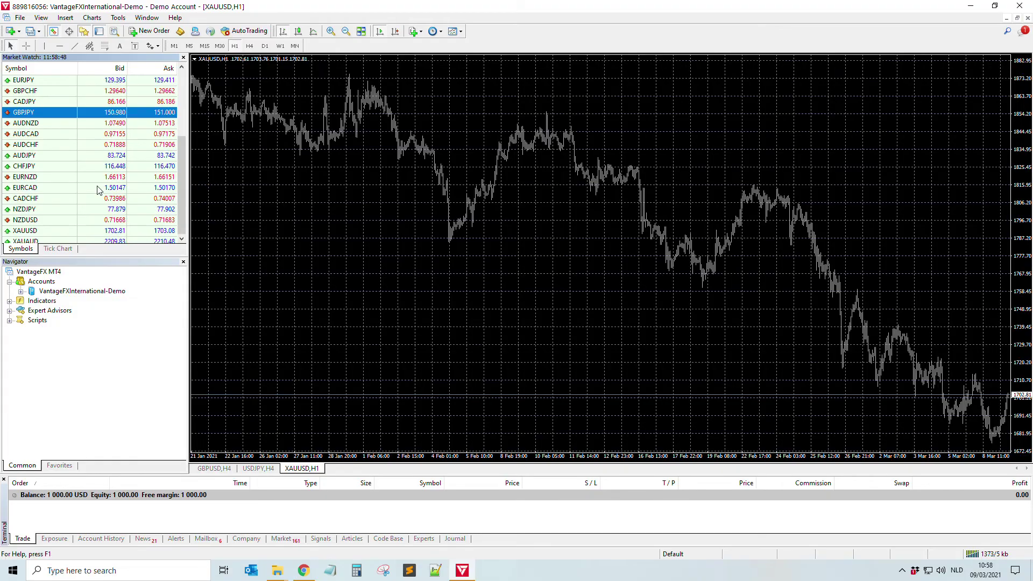
pyautogui.click(43, 231)
# Add XAGUSD from the Forex Silver group to Market Watch.
pyautogui.rightClick(50, 146)
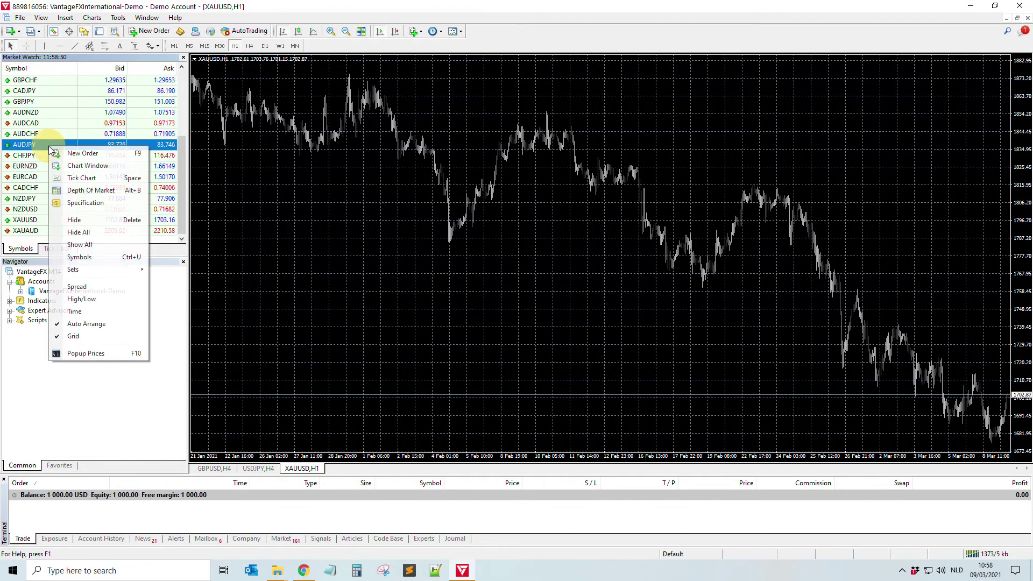
pyautogui.click(81, 259)
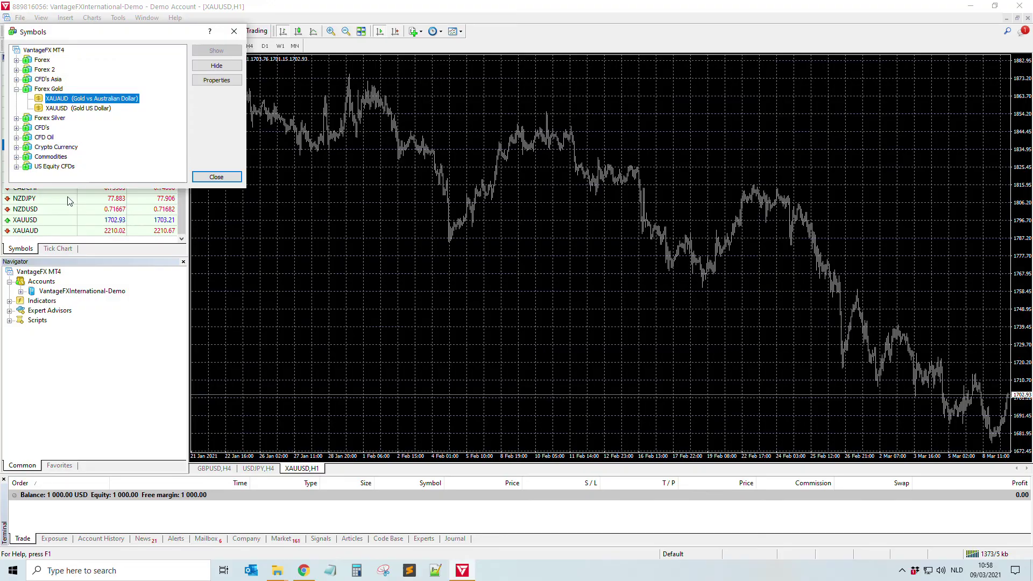
pyautogui.click(17, 89)
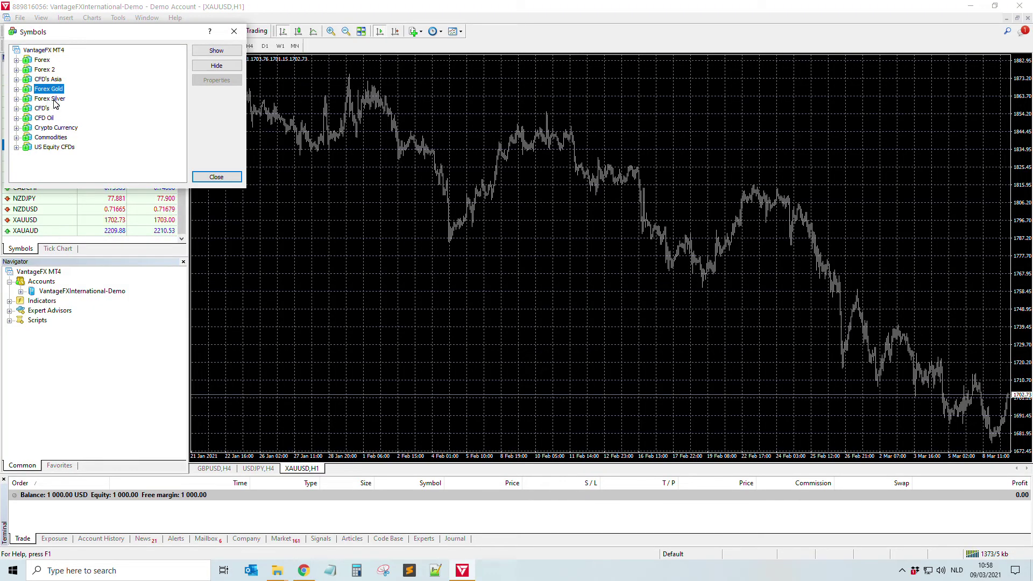
pyautogui.click(53, 100)
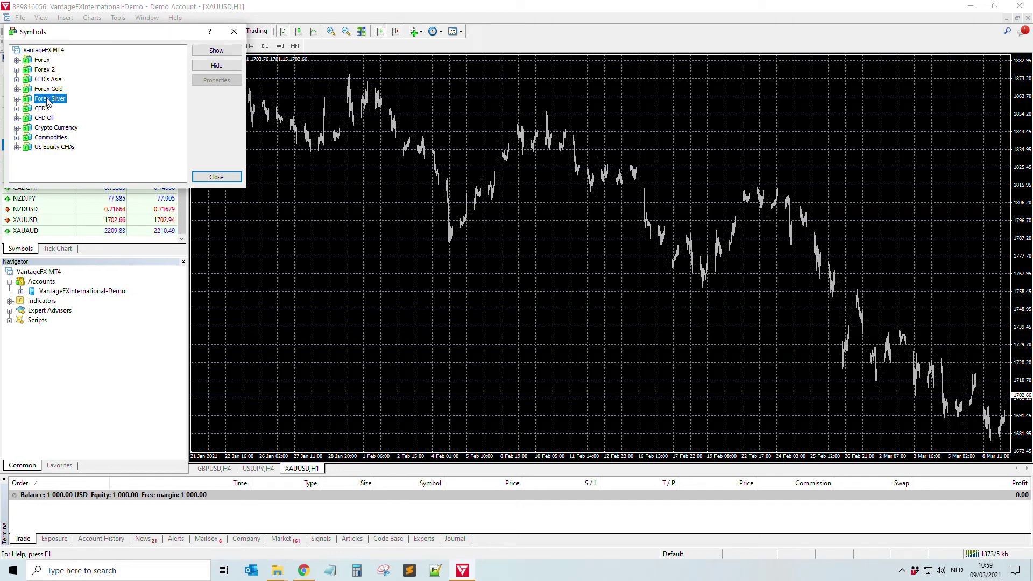
pyautogui.click(16, 98)
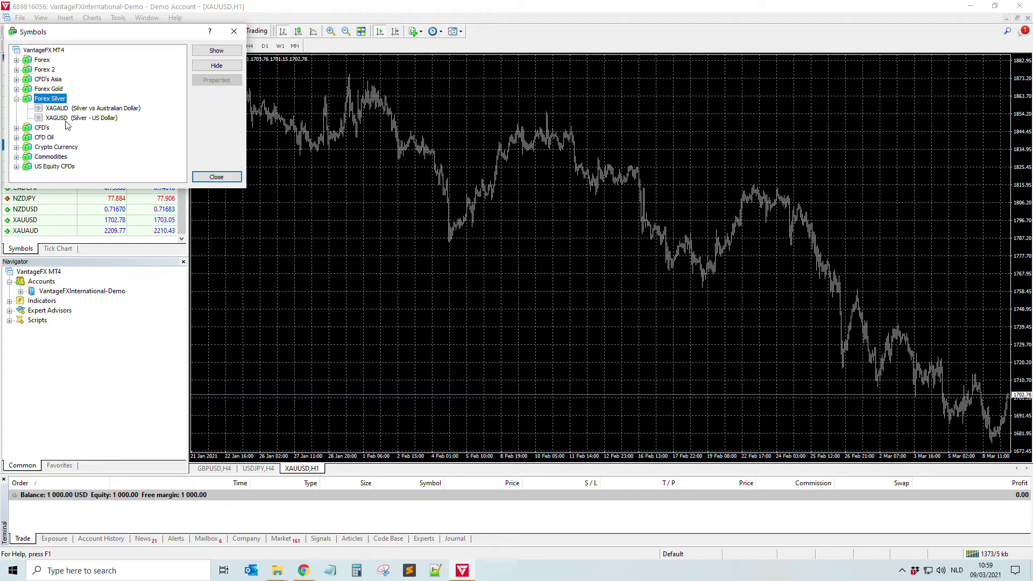
pyautogui.doubleClick(81, 119)
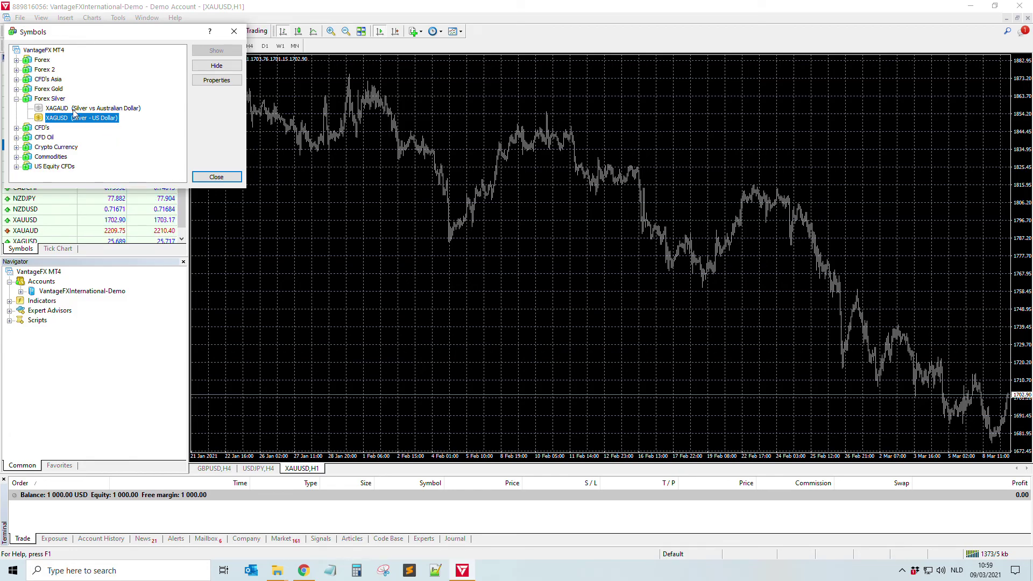
pyautogui.click(217, 177)
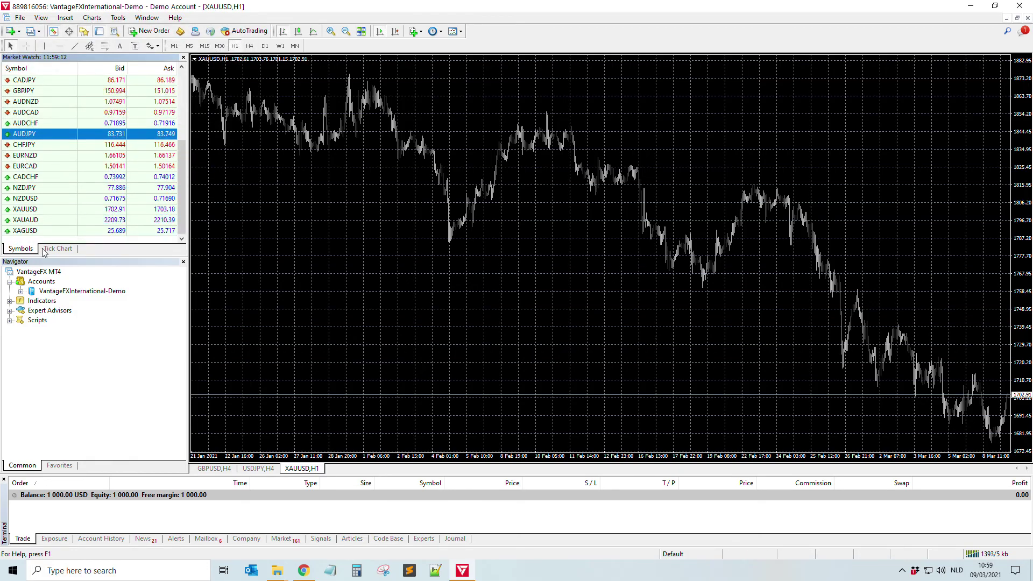
# Open an XAGUSD H1 chart window from its Market Watch context menu.
pyautogui.click(40, 200)
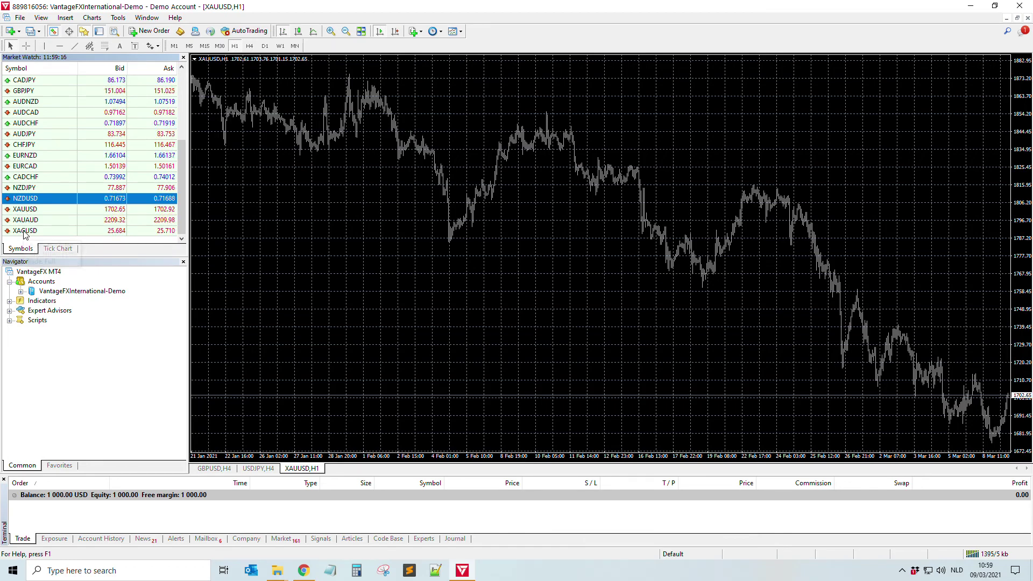
pyautogui.rightClick(25, 232)
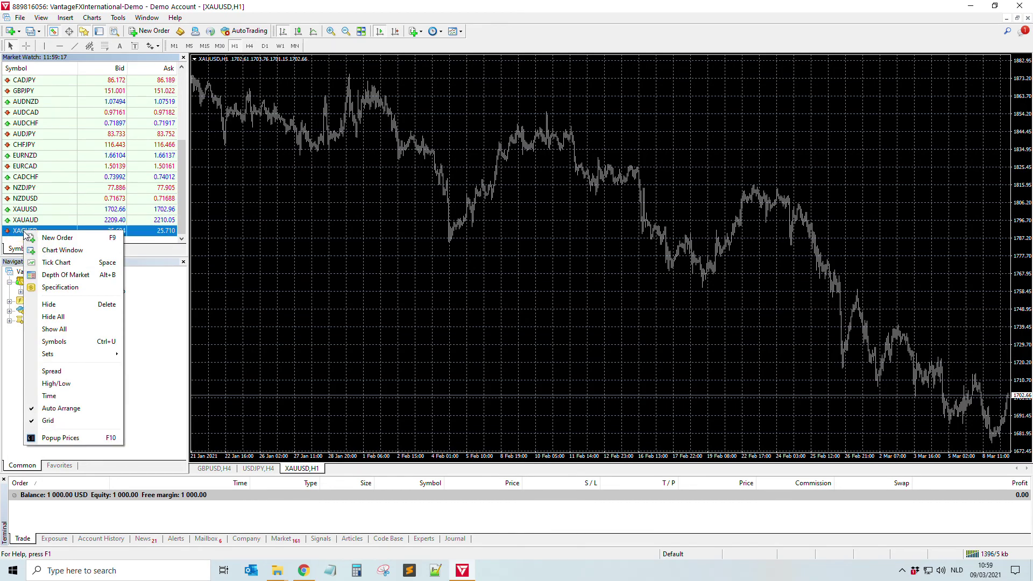
pyautogui.click(50, 251)
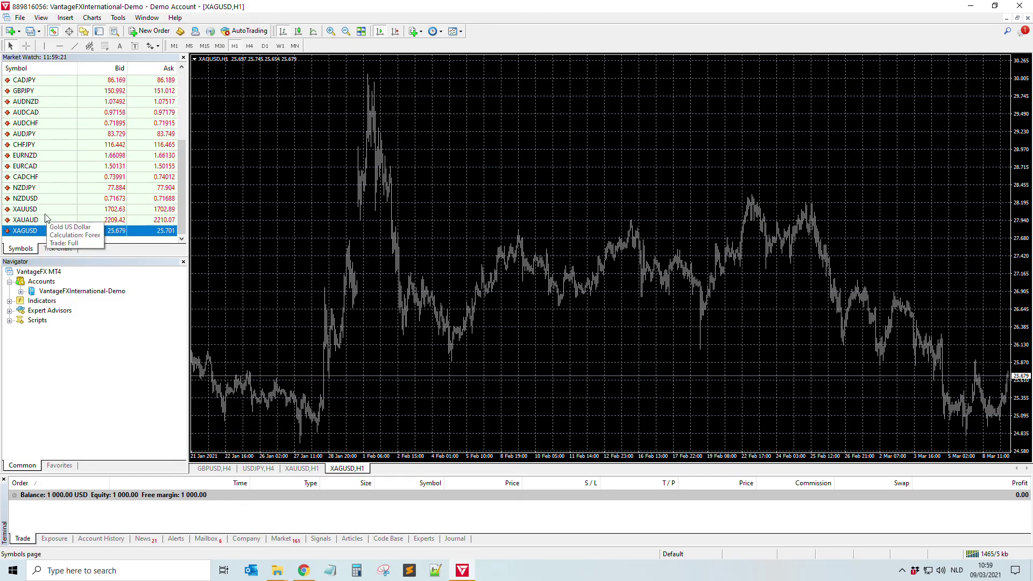
pyautogui.click(192, 220)
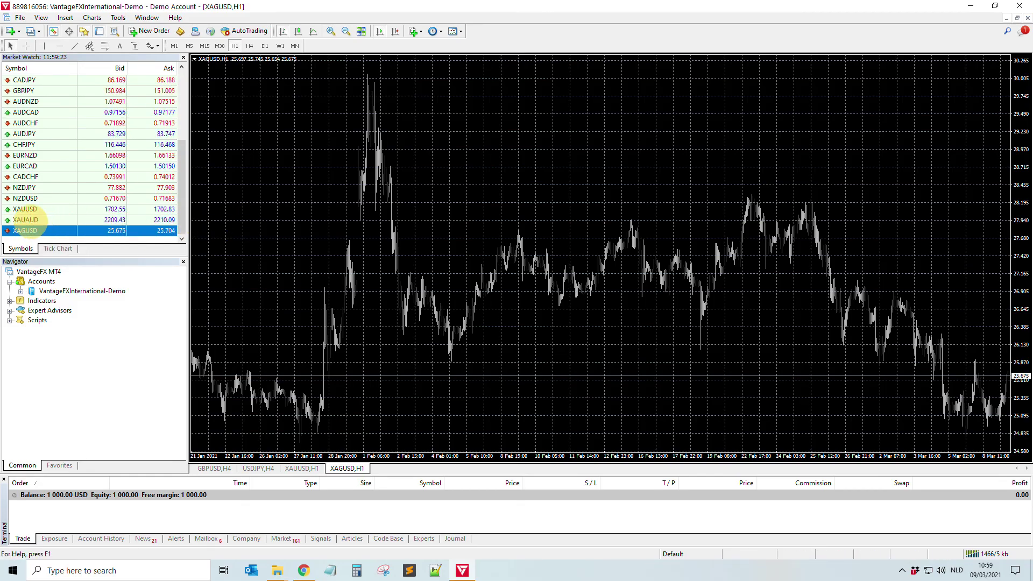
pyautogui.click(304, 570)
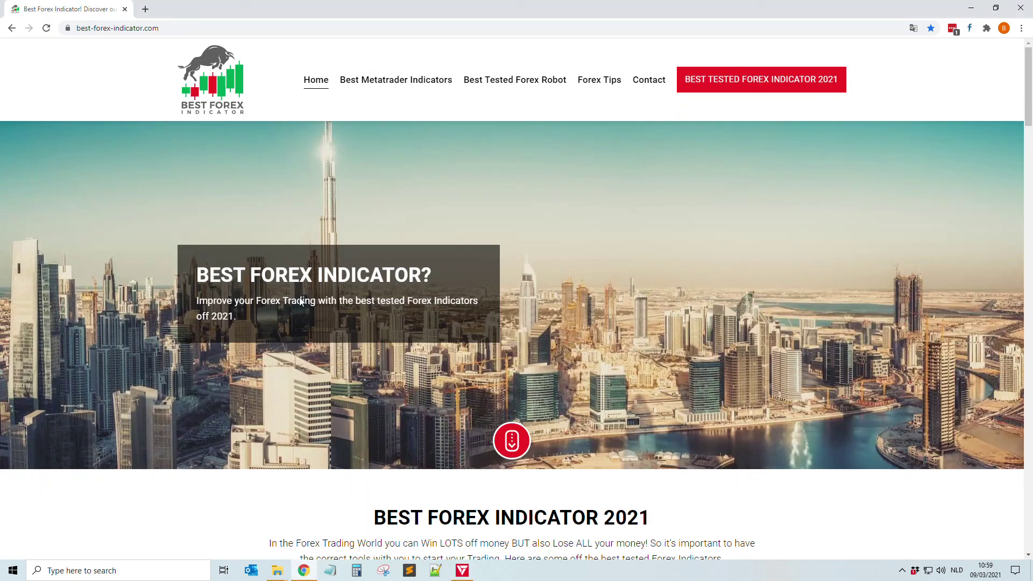
pyautogui.click(462, 570)
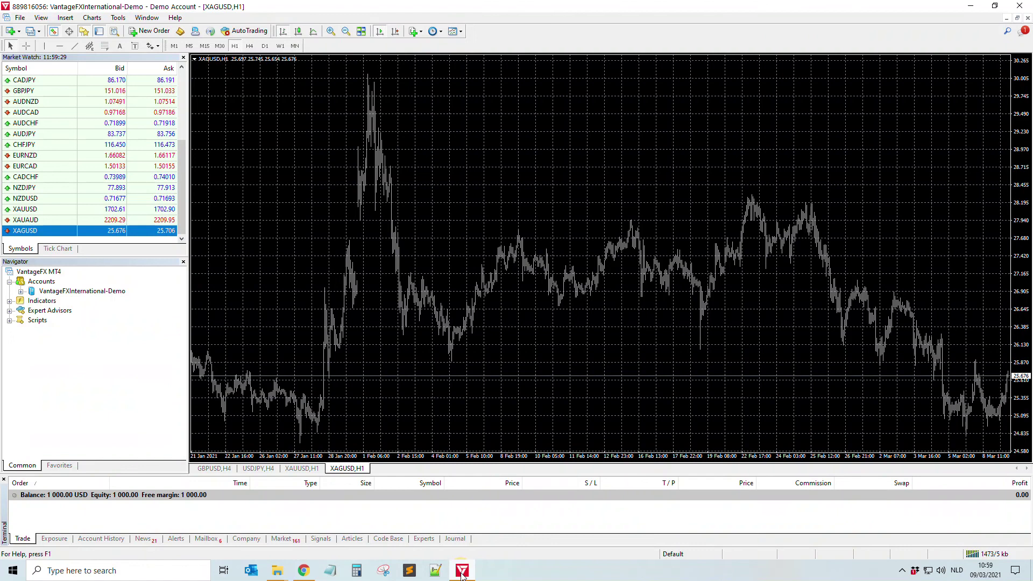